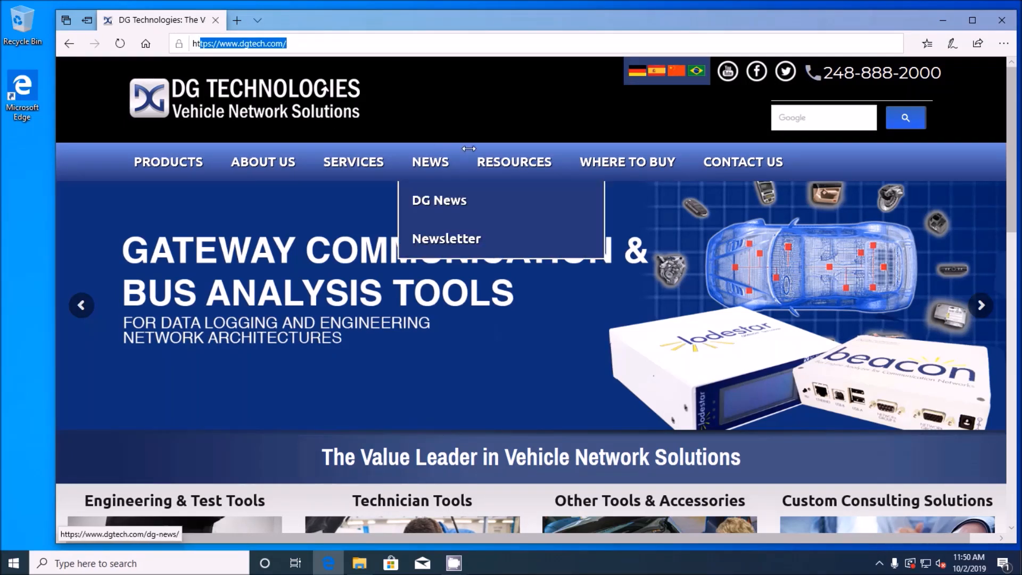
- Download the DPA 5 PRO Version 4.01 update from the DG Technologies downloads page, saving it as DPA5Install in the Downloads folder
mouse_move(471, 163)
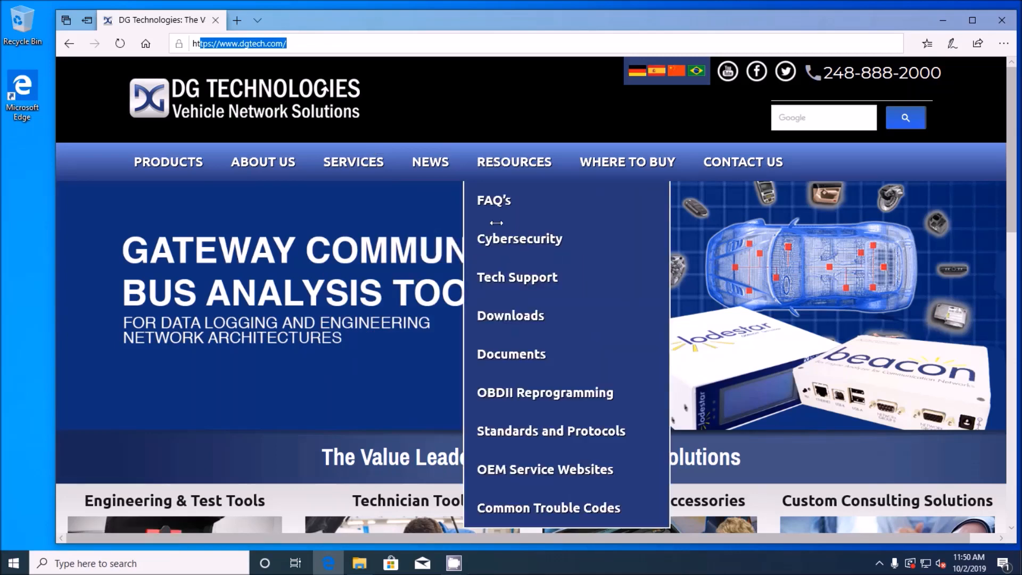
left_click(514, 315)
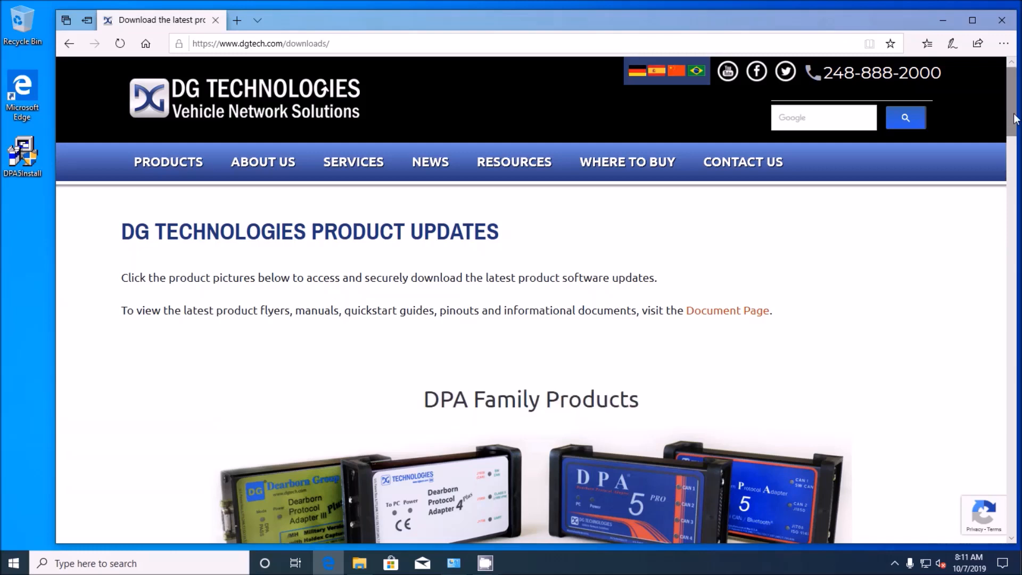
left_click_drag(1014, 118, 1012, 207)
left_click(682, 318)
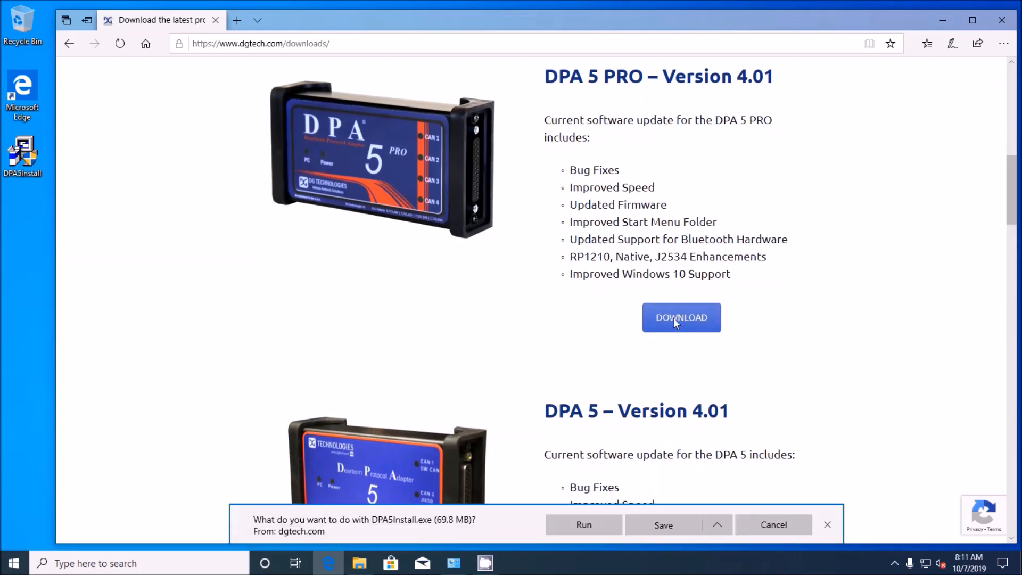
left_click(724, 531)
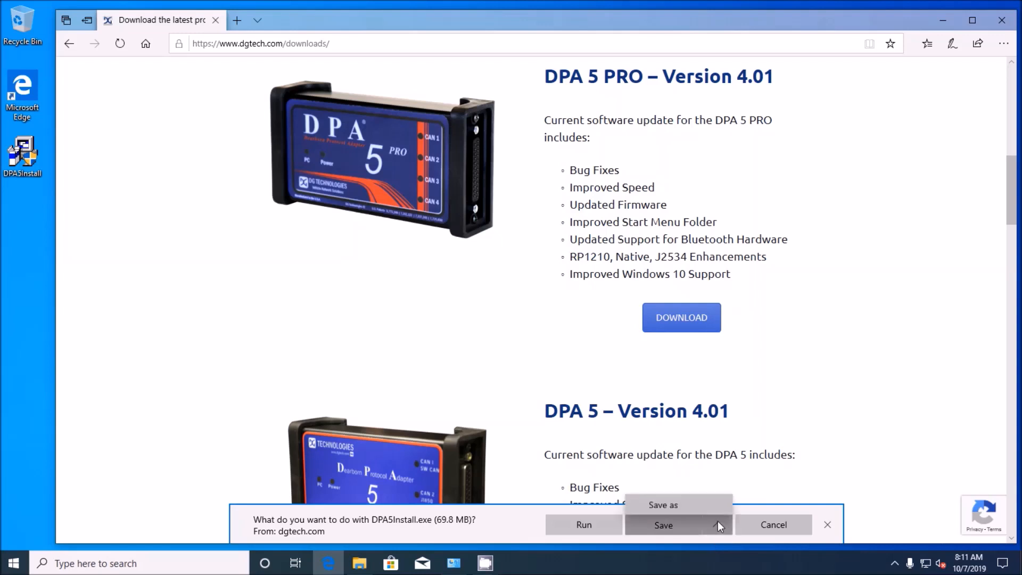
left_click(688, 507)
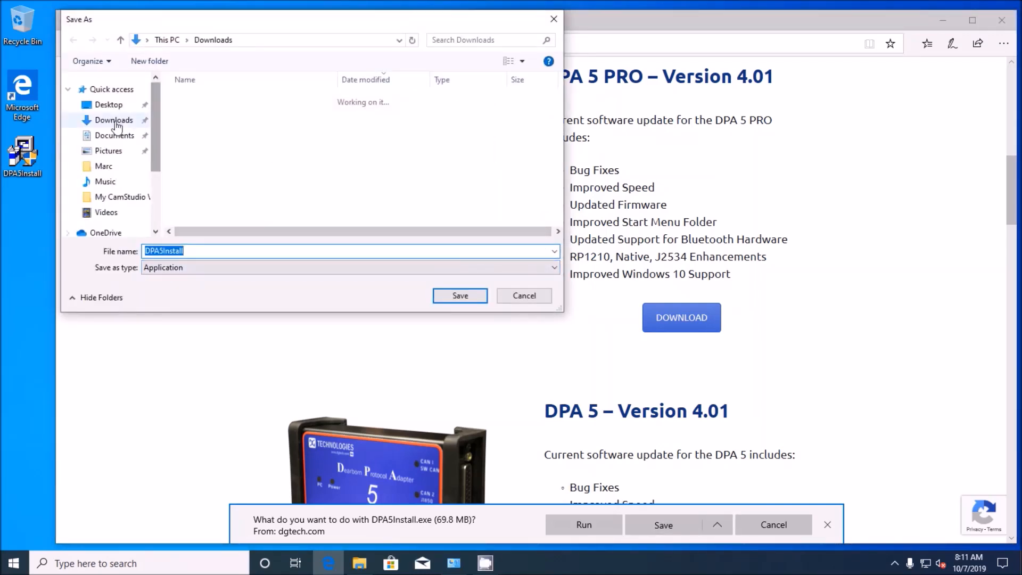
left_click(113, 121)
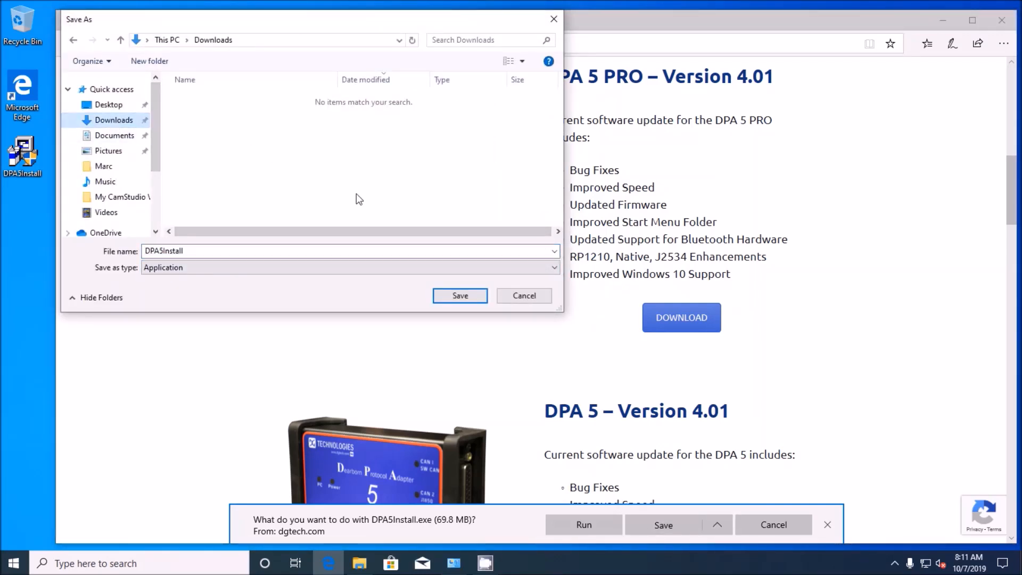
left_click(455, 301)
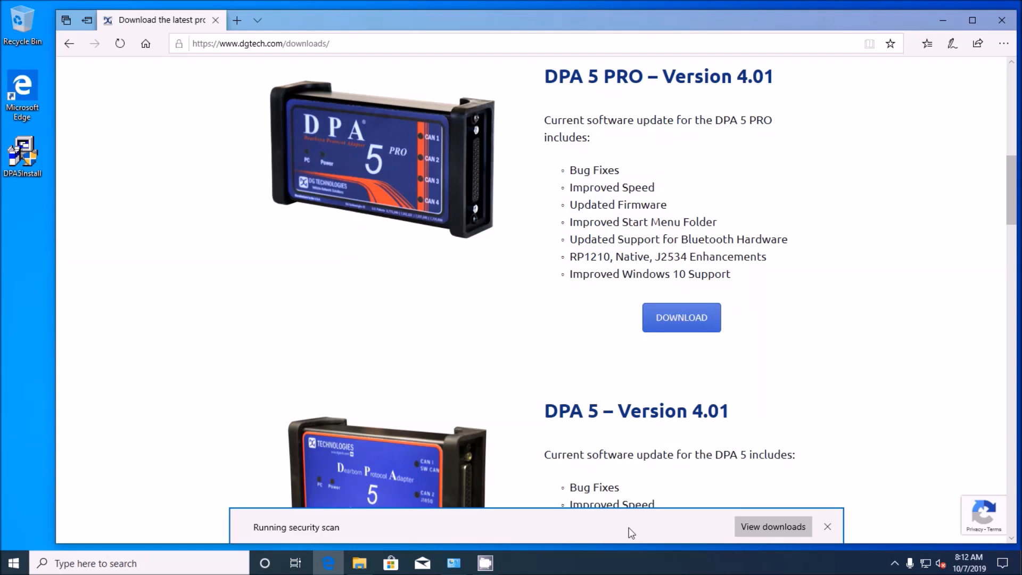
- Run the downloaded DPA 5 installer and install its required components, completing the DGTech Utilities setup
left_click(614, 526)
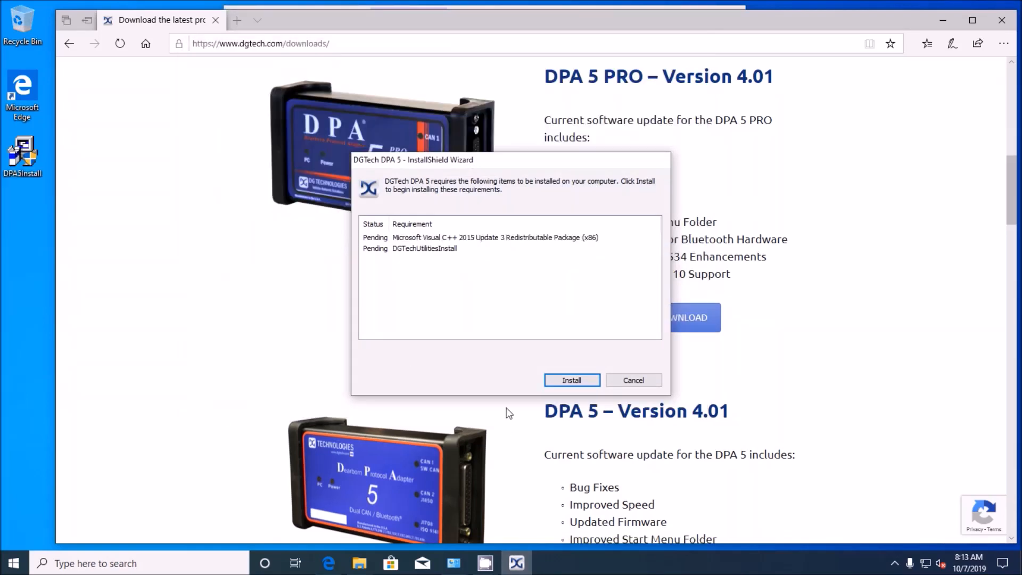
left_click(548, 381)
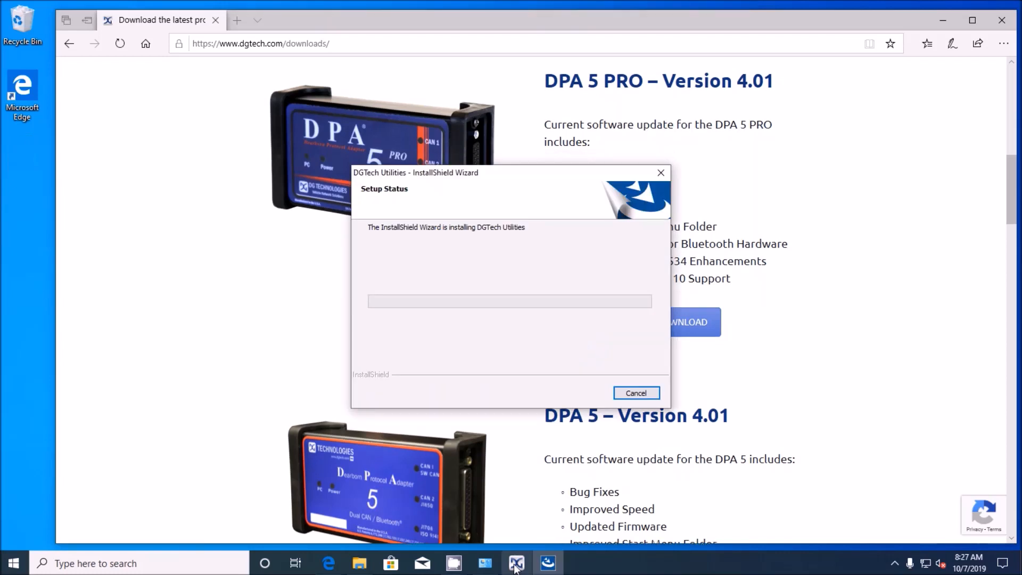
left_click(516, 563)
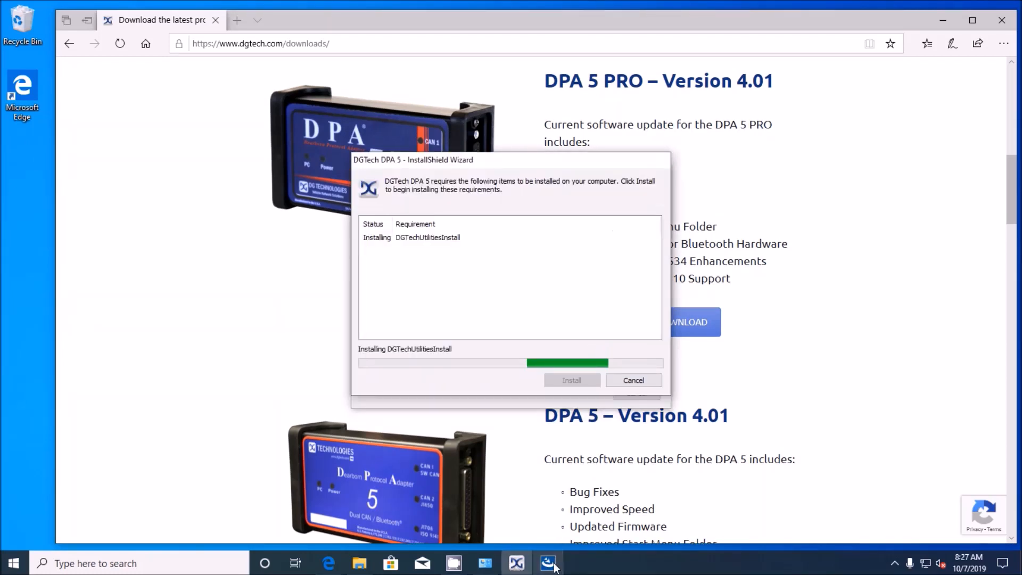
left_click(548, 563)
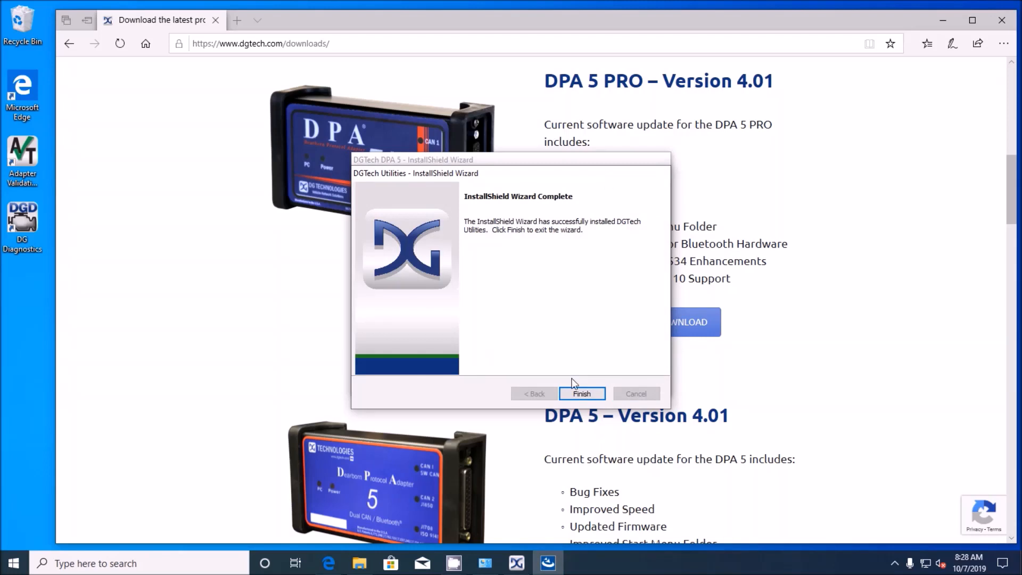
left_click(581, 391)
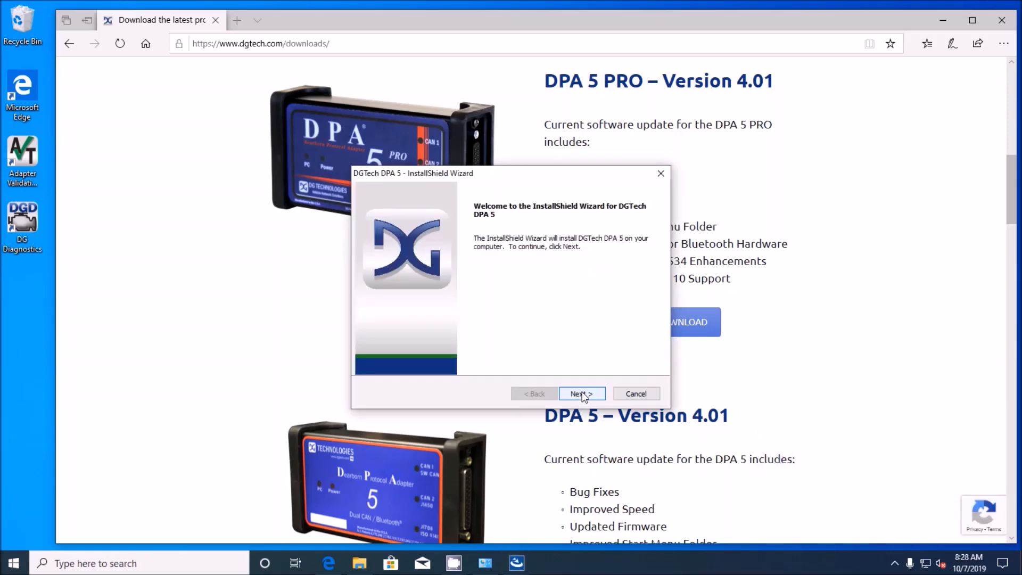
- Start installing DGTech DPA 5 in C:\DGTech\ with both the DPA 5 DUAL CAN and DPA 5 PRO features
left_click(582, 394)
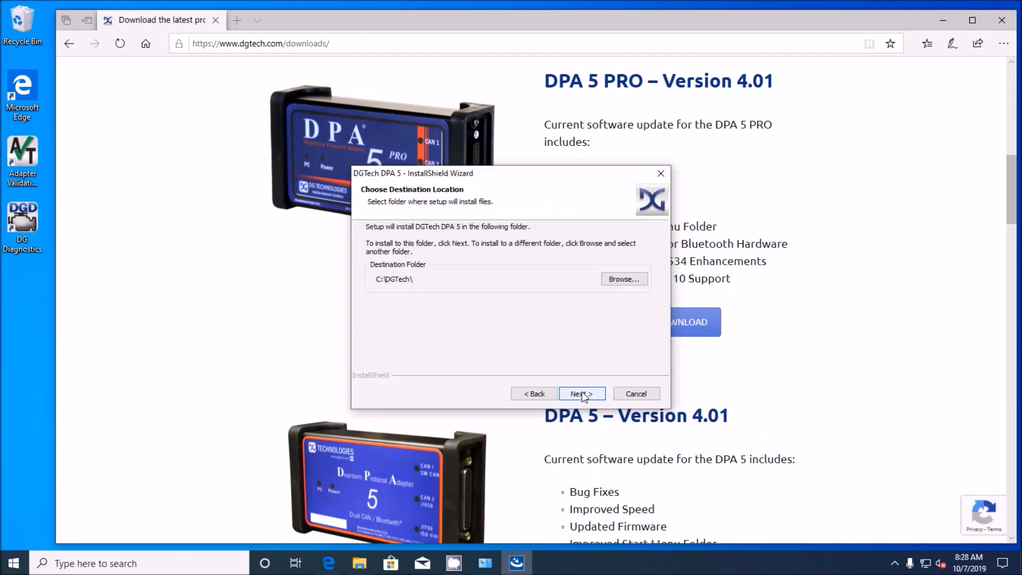
left_click(582, 394)
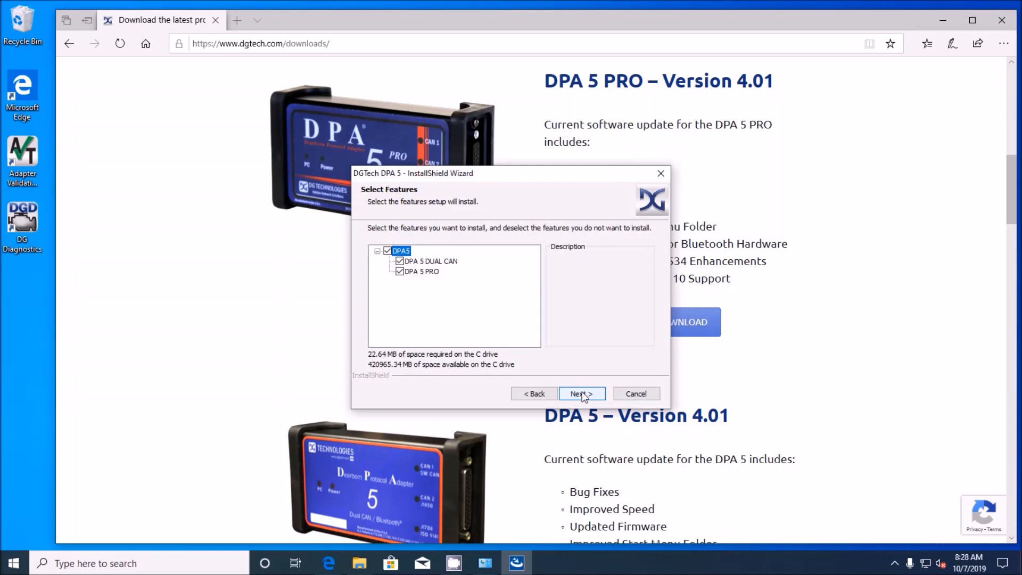
left_click(582, 394)
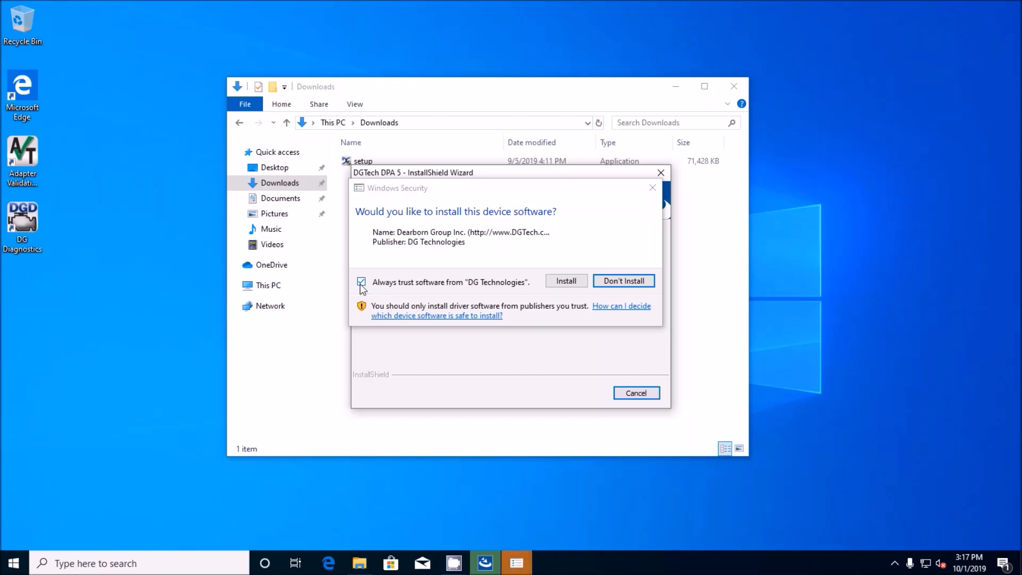
- Allow the trusted DG Technologies device software to install and finish the DPA 5 setup without submitting the user registration form
left_click(565, 279)
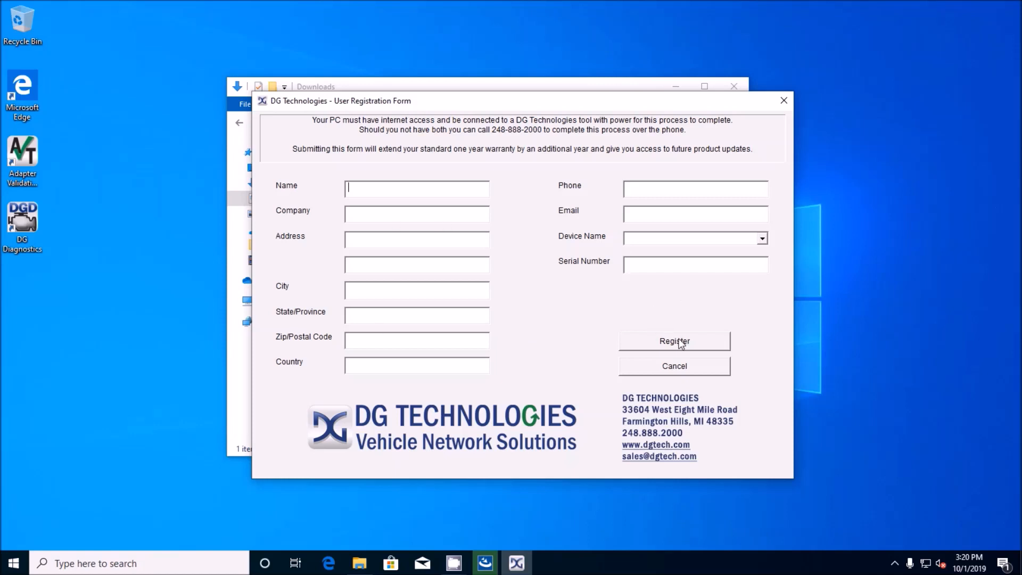
left_click(673, 367)
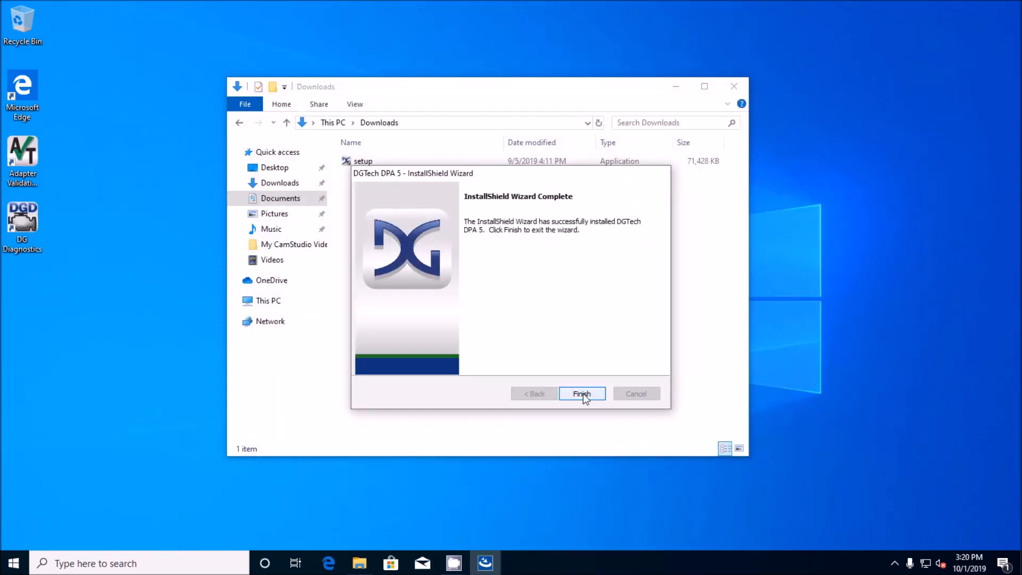
left_click(582, 393)
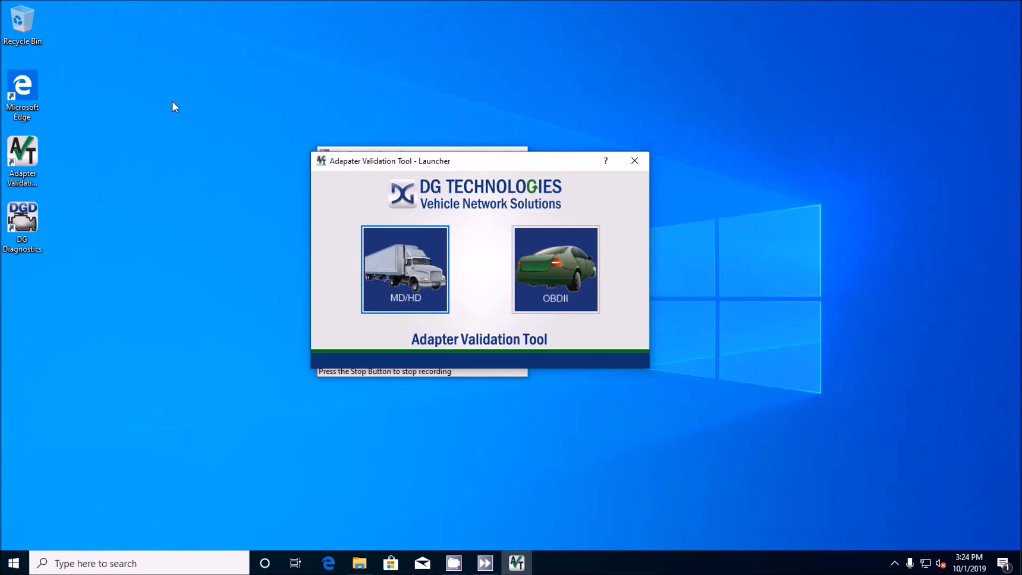
- In the MD/HD Adapter Validation Tool, choose the DG DPA 5 Pro (MA) USB device, test its connections and review the status log
left_click(411, 273)
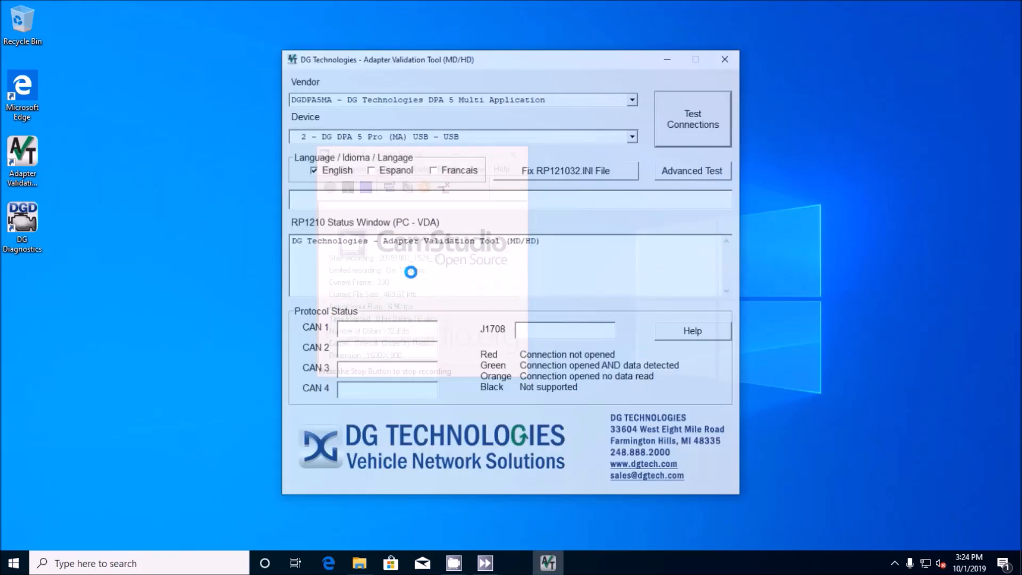
left_click(633, 136)
left_click(433, 159)
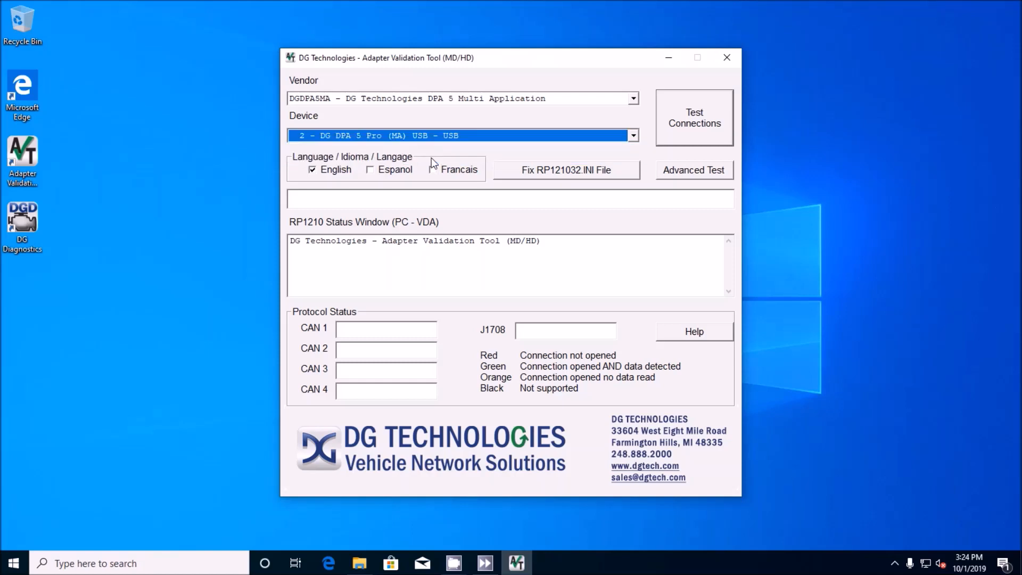
left_click(695, 115)
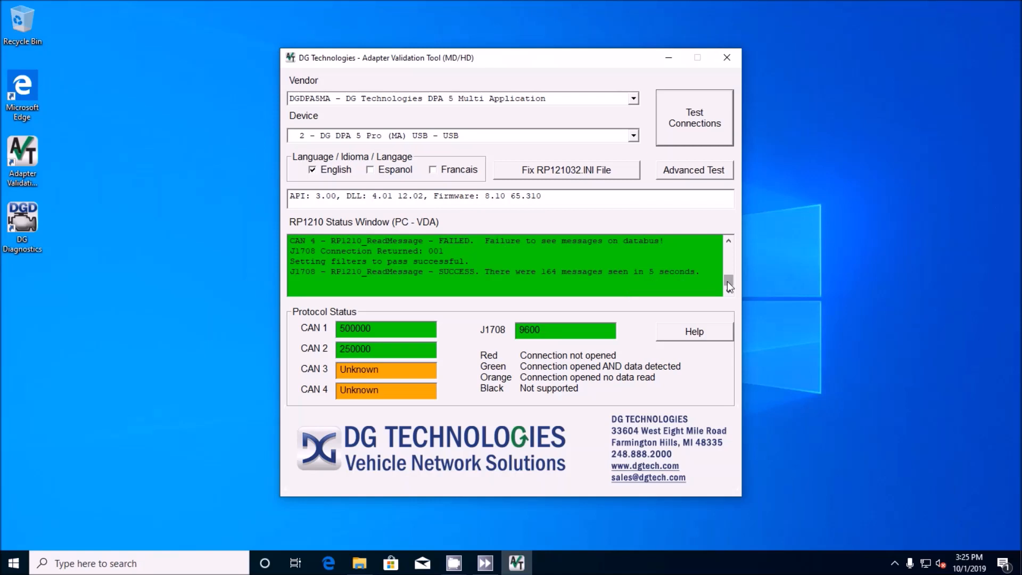
left_click_drag(727, 281, 728, 275)
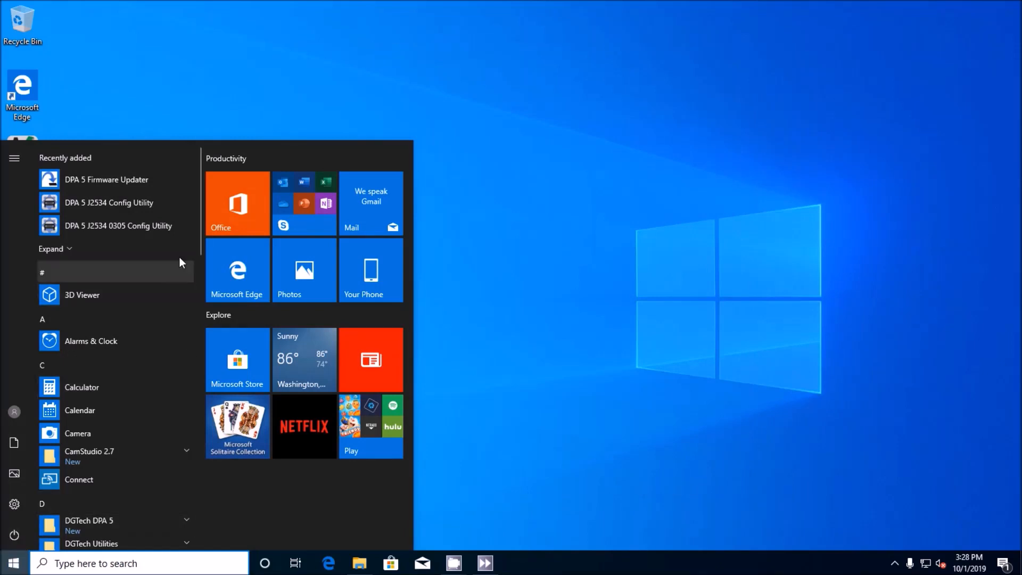
- Open Device Manager from the Control Panel's System page and check the DPA 5 Pro entry under USB Diagnostic Tools
left_click_drag(200, 247, 202, 528)
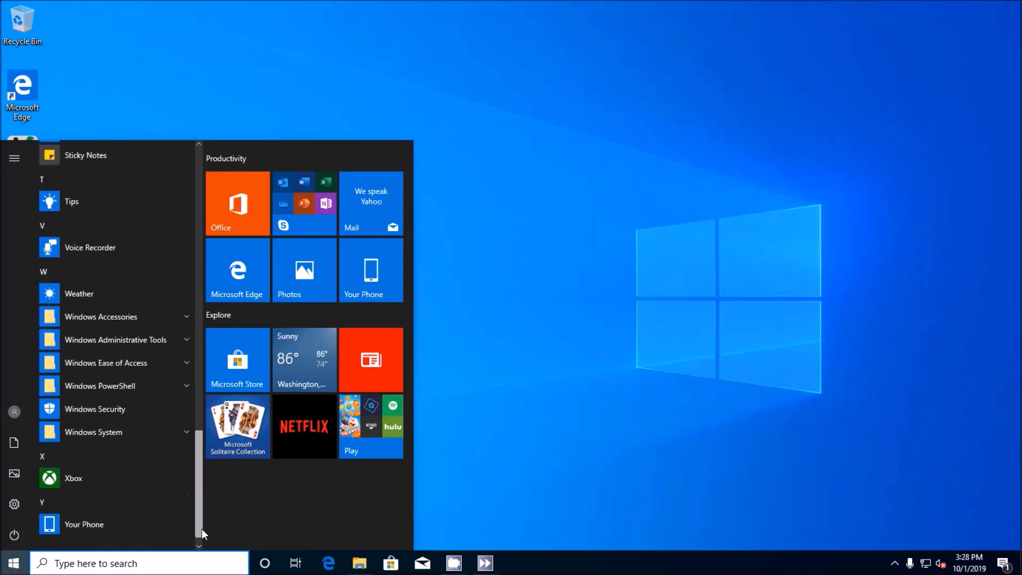
left_click(178, 433)
left_click(136, 481)
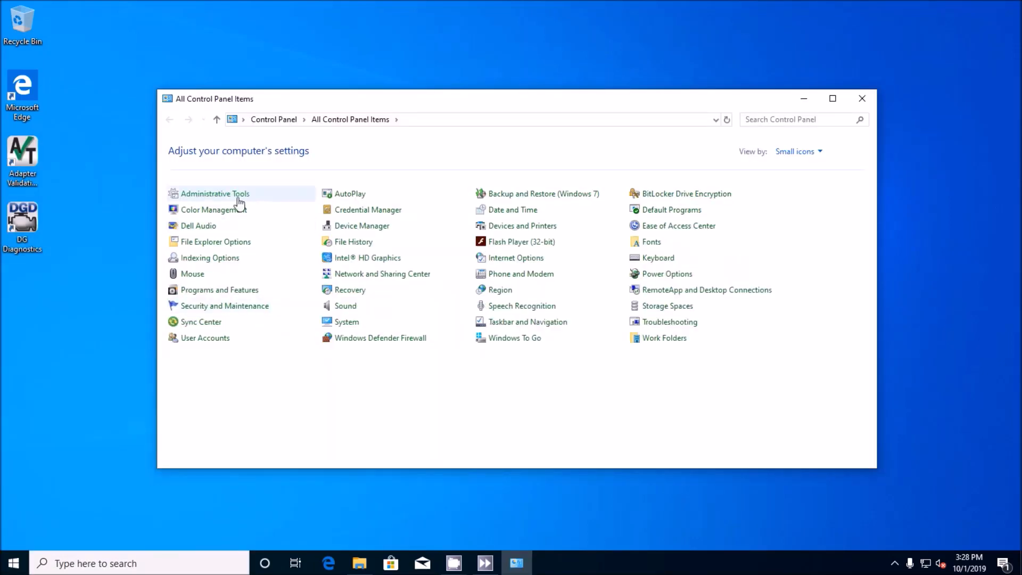
left_click(347, 321)
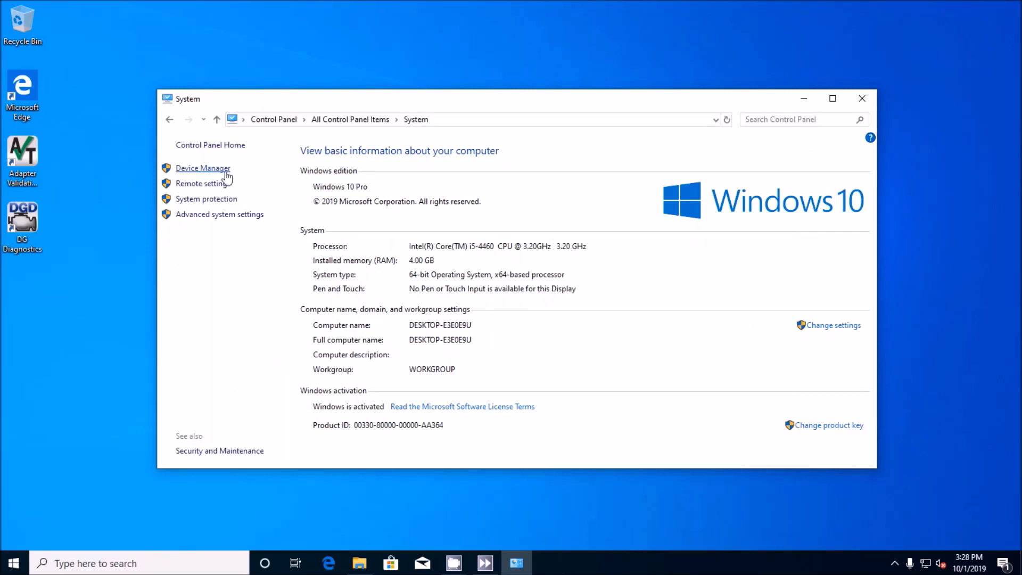
left_click(226, 169)
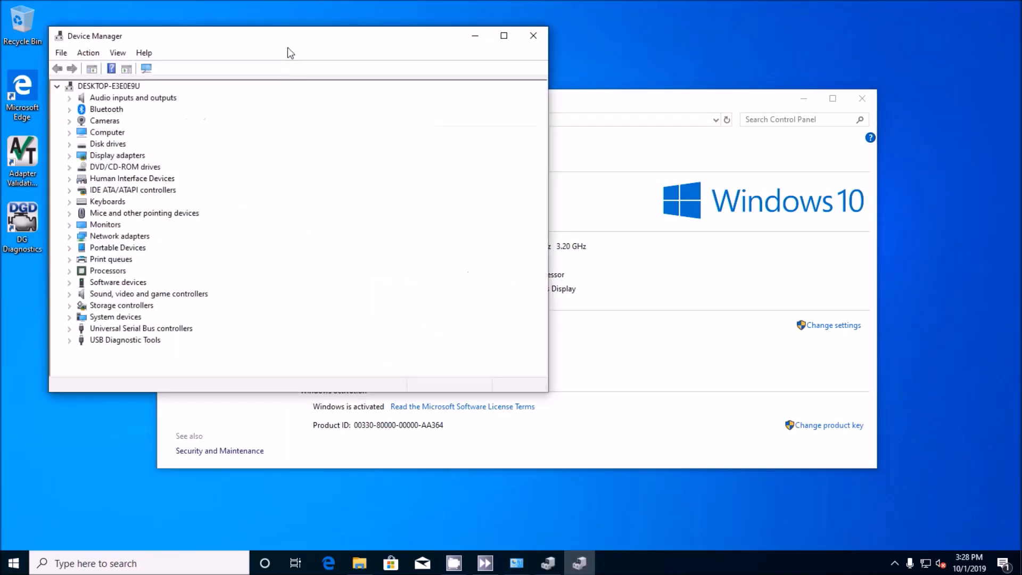
left_click(69, 340)
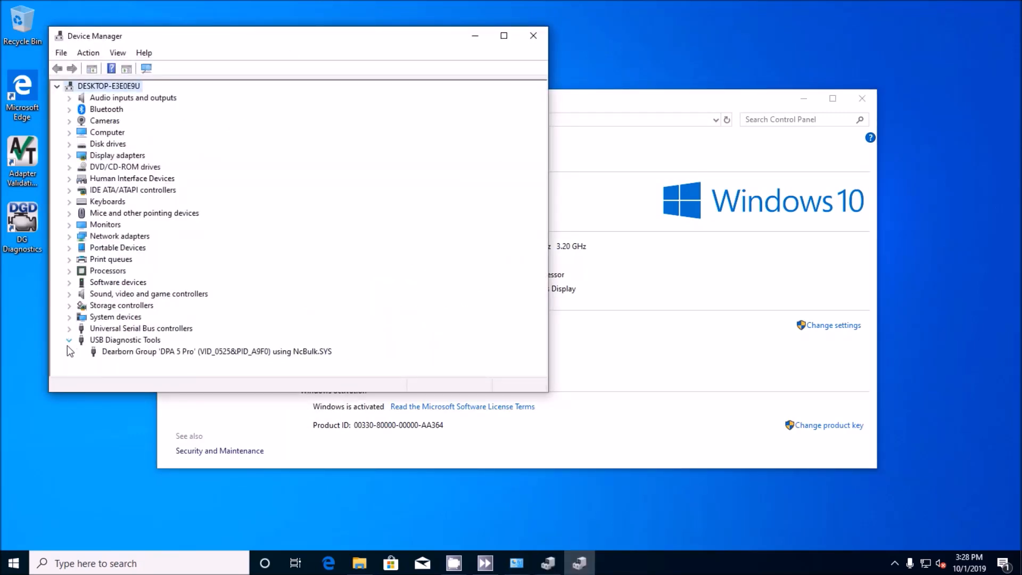
left_click(127, 355)
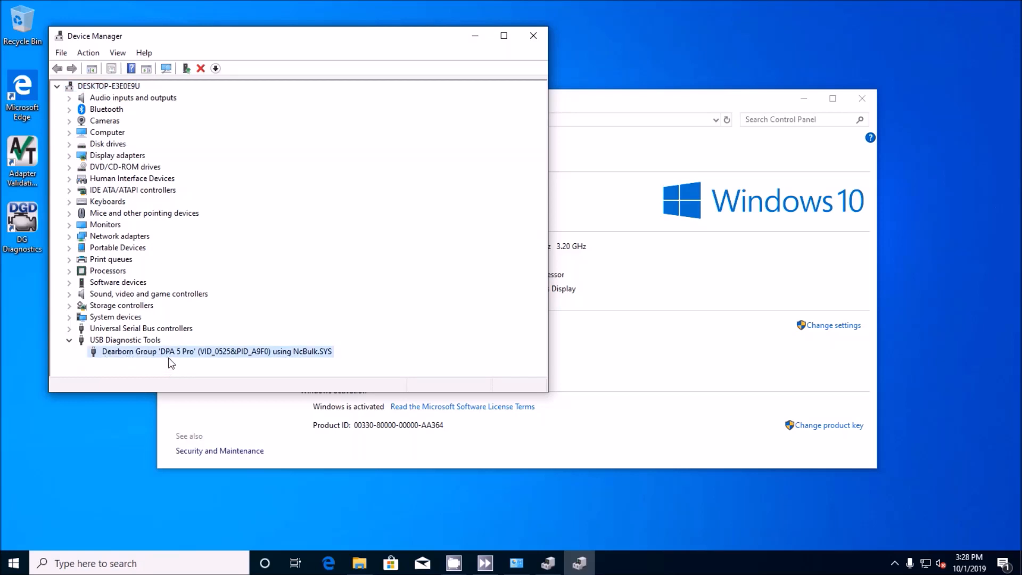